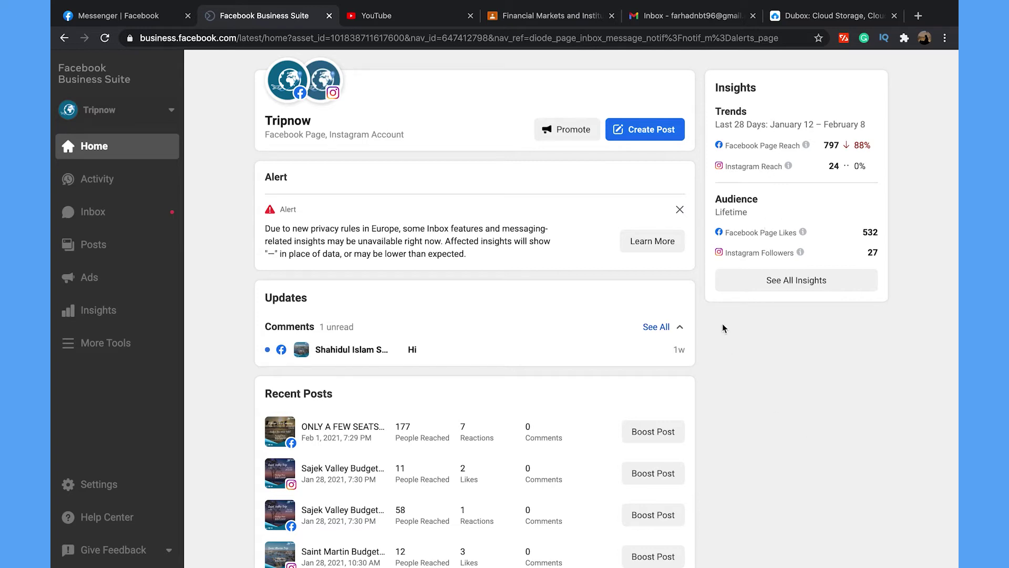
pyautogui.scroll(-3, 723, 327)
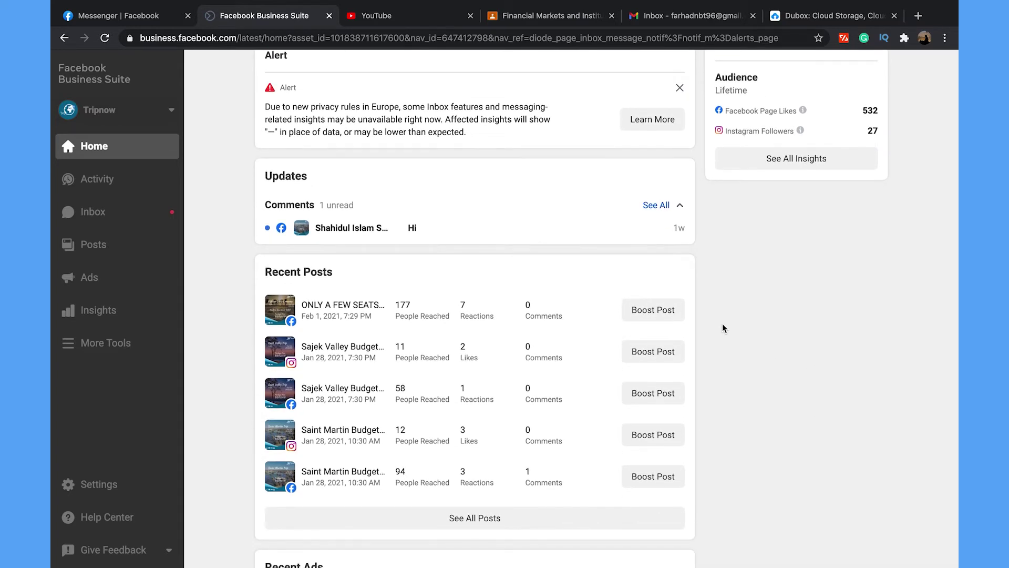
pyautogui.scroll(-2, 722, 327)
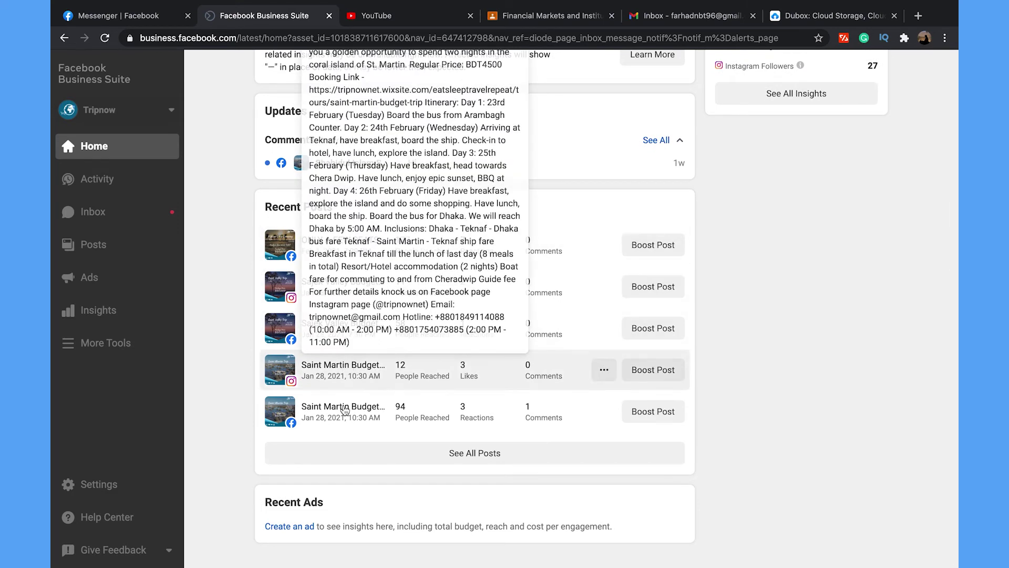
pyautogui.scroll(-1, 248, 334)
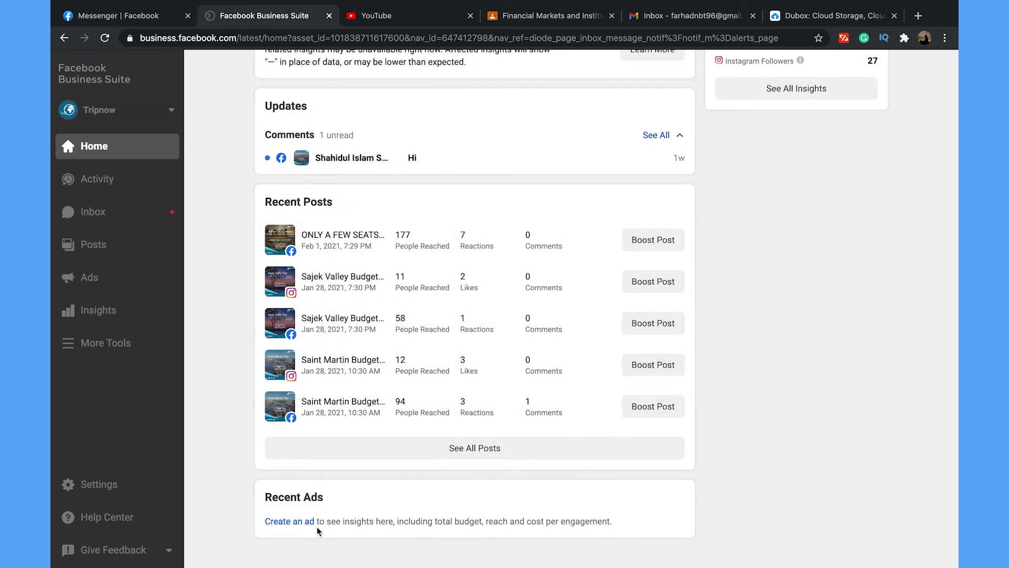
pyautogui.scroll(1, 248, 162)
pyautogui.scroll(3, 247, 161)
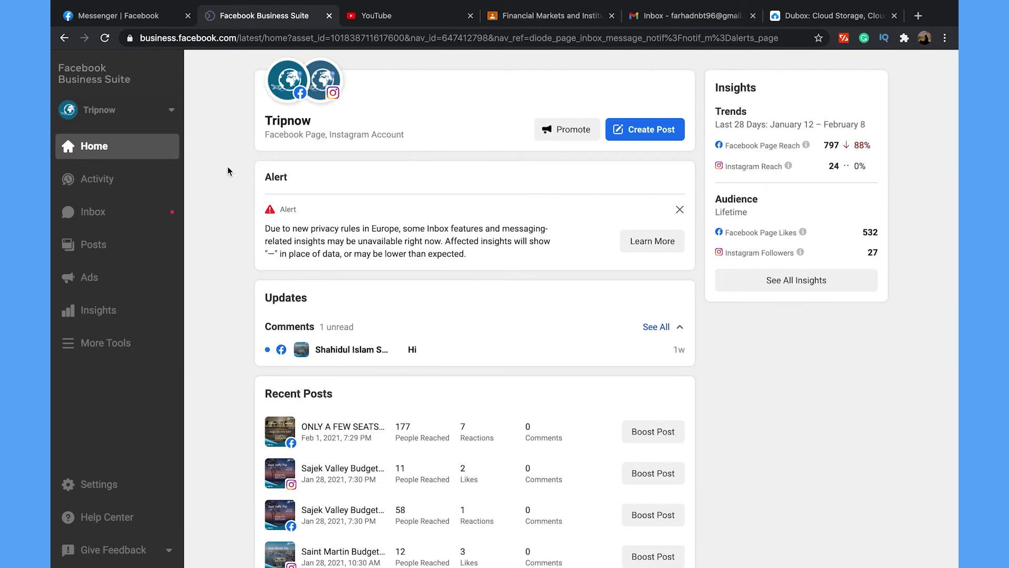
# Step: Review the page switcher and recent activity notifications, then go to the Inbox conversations
pyautogui.click(122, 115)
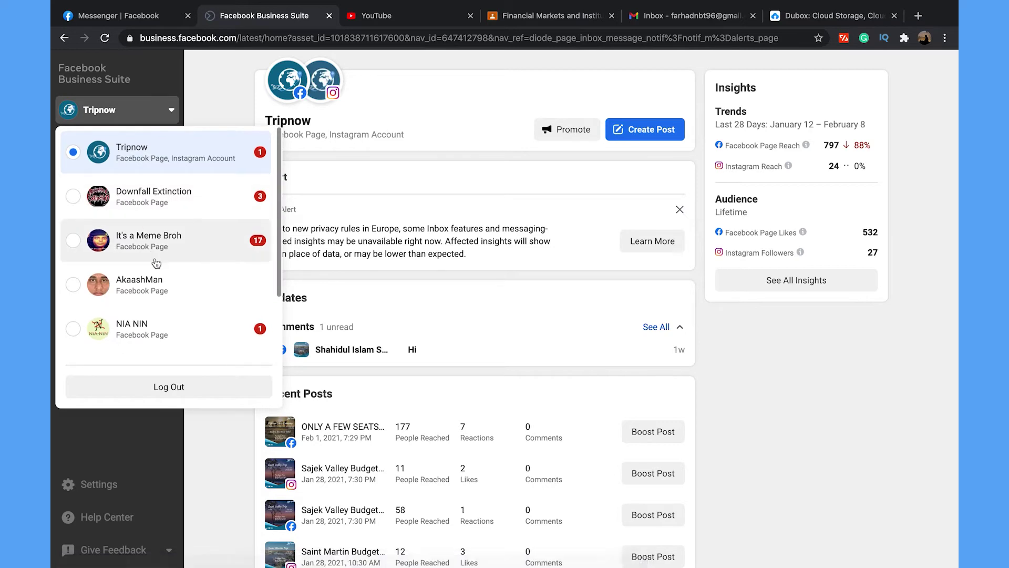
pyautogui.scroll(-2, 155, 263)
pyautogui.scroll(2, 192, 263)
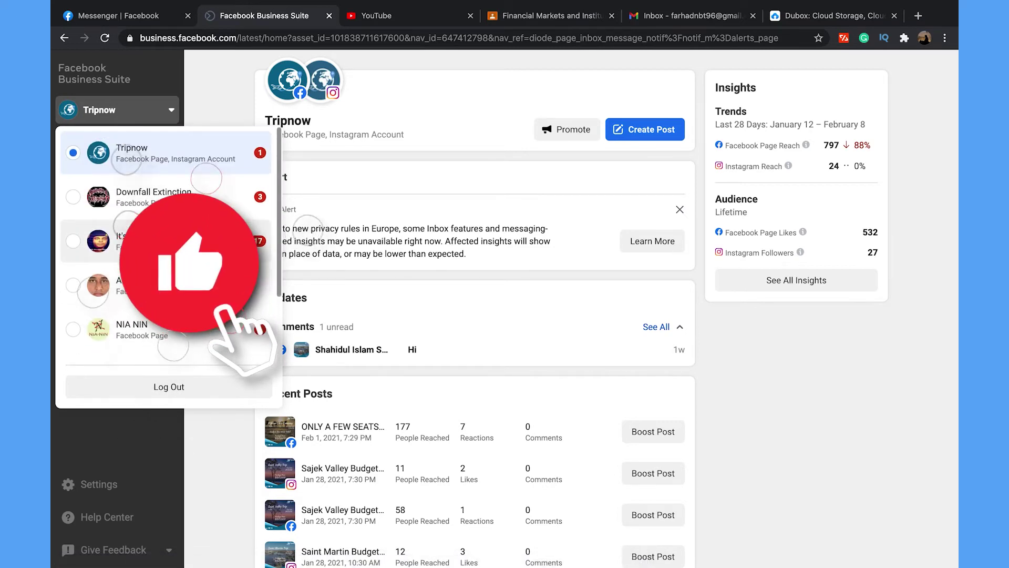
pyautogui.click(207, 87)
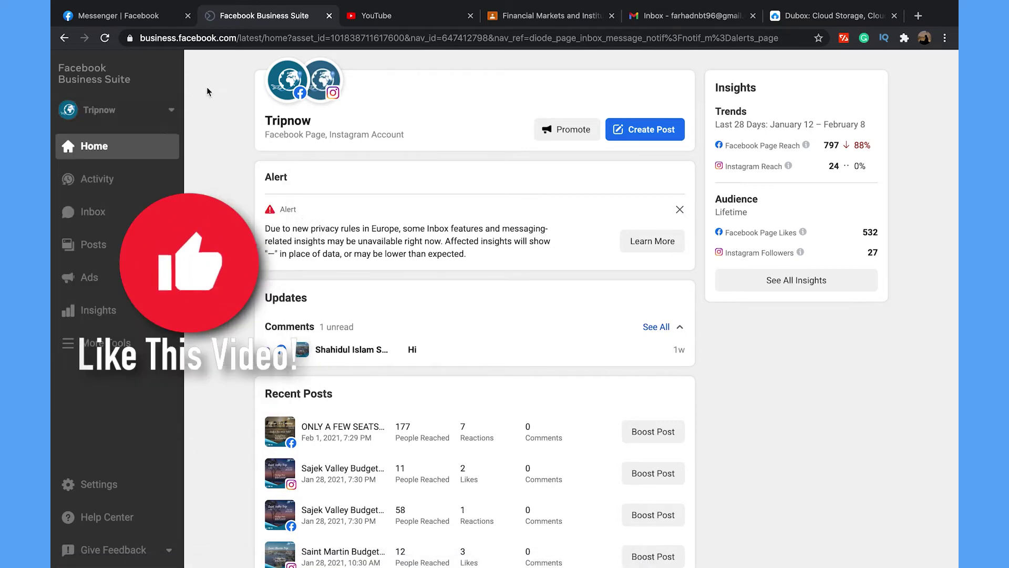
pyautogui.click(126, 180)
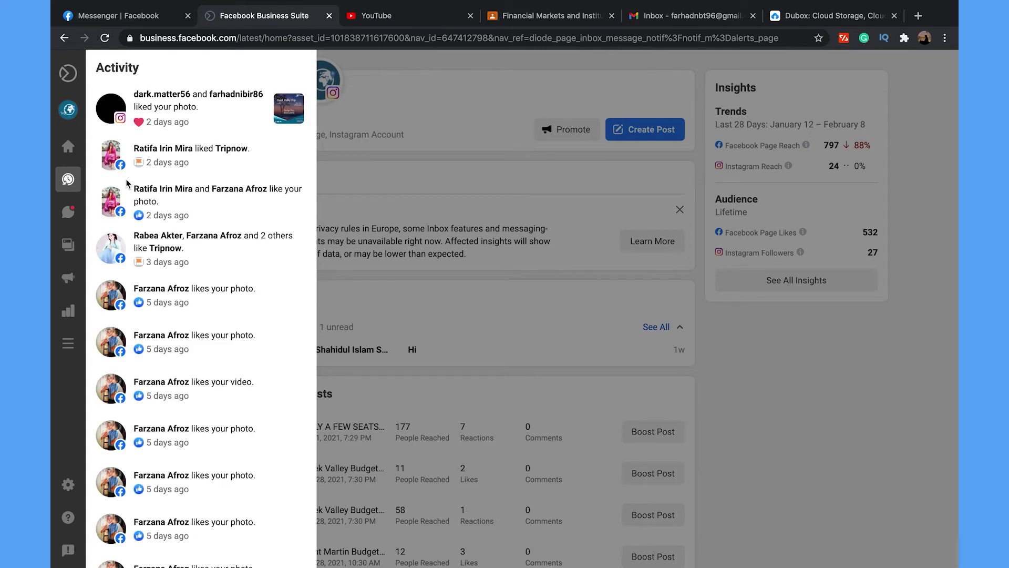
pyautogui.scroll(-5, 203, 332)
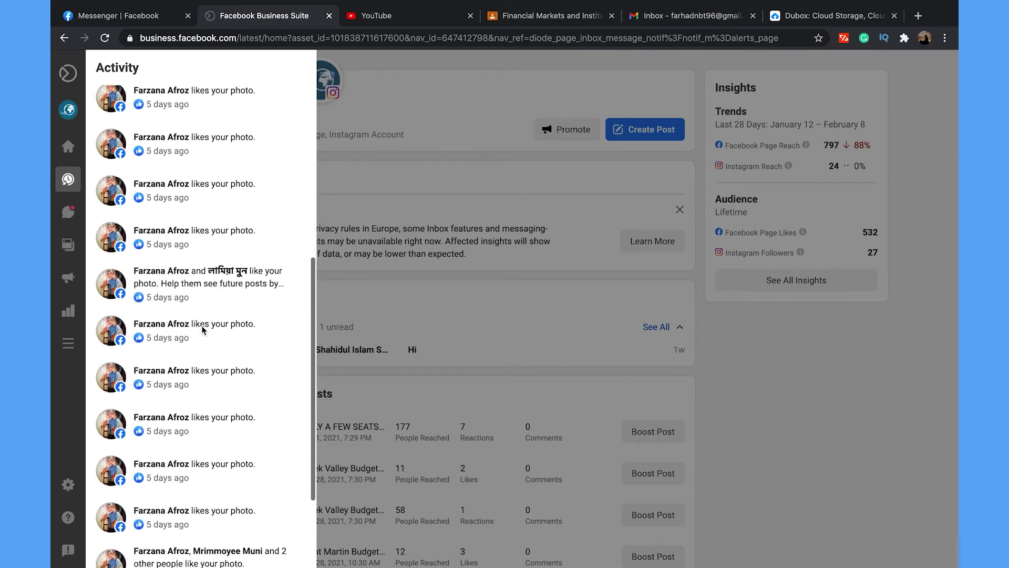
pyautogui.scroll(-1, 203, 331)
pyautogui.scroll(-1, 203, 331)
pyautogui.scroll(5, 203, 331)
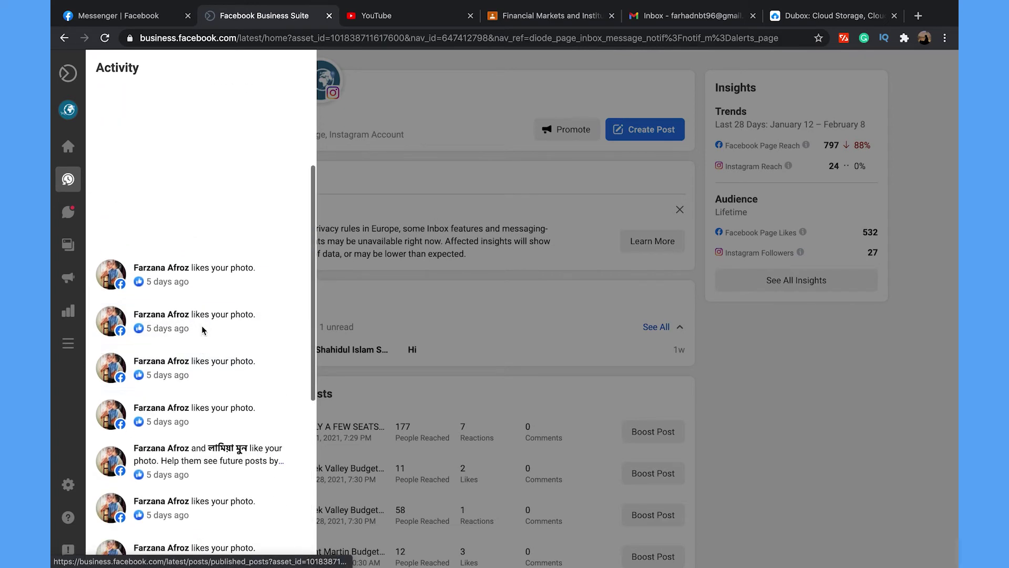
pyautogui.scroll(3, 202, 331)
pyautogui.click(69, 179)
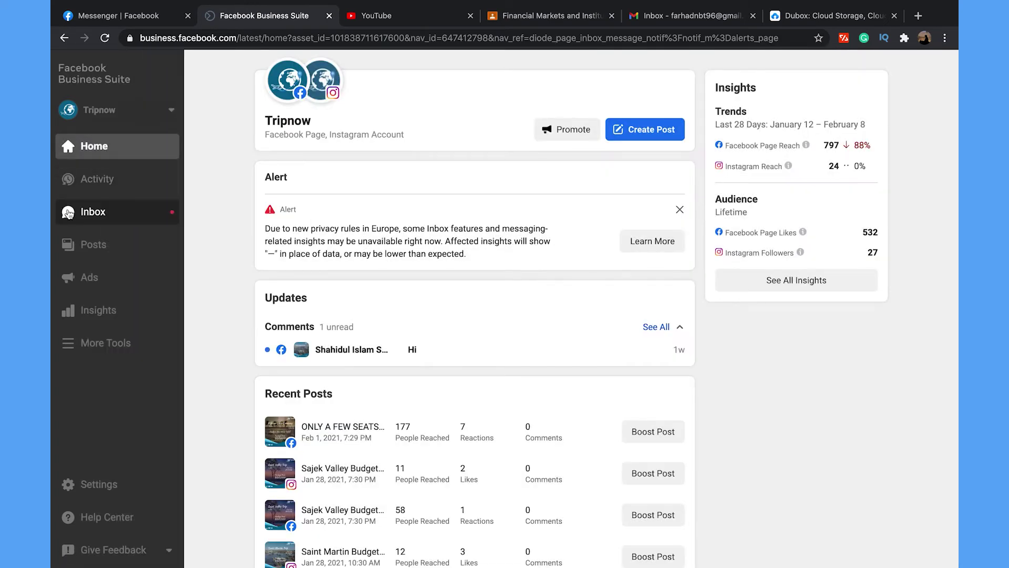
pyautogui.click(68, 213)
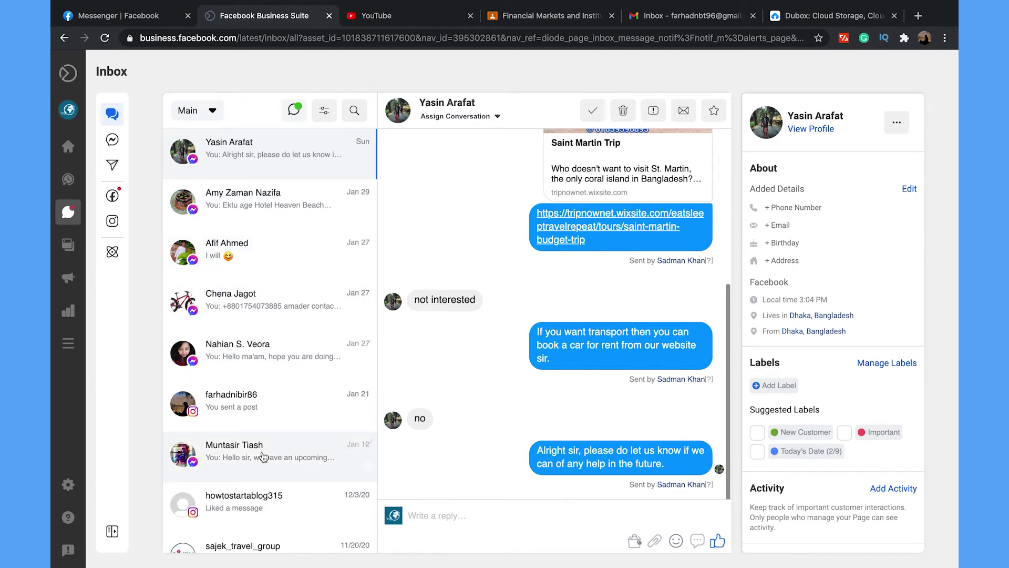
pyautogui.scroll(-1, 260, 449)
pyautogui.scroll(1, 274, 189)
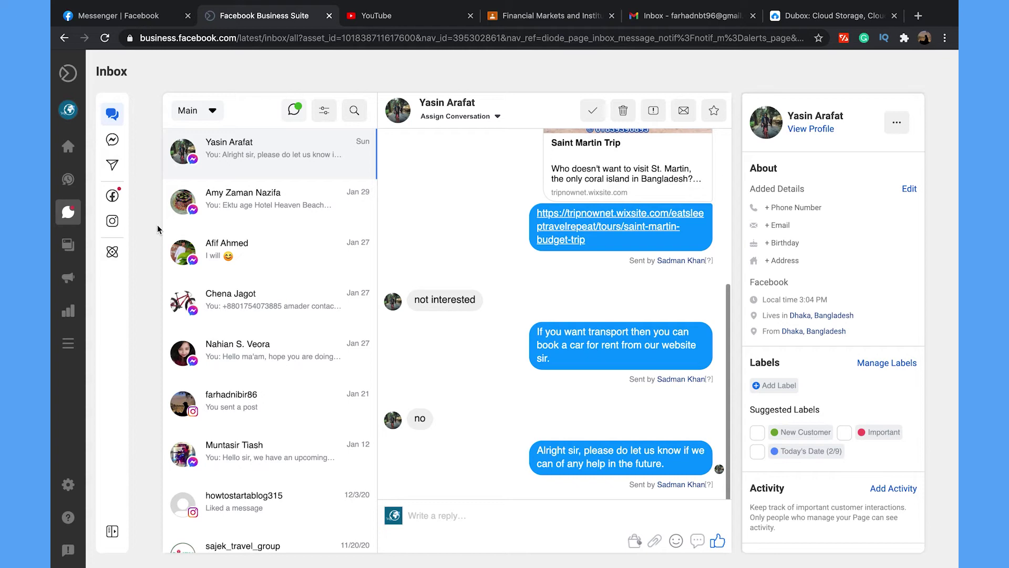
pyautogui.scroll(-1, 266, 309)
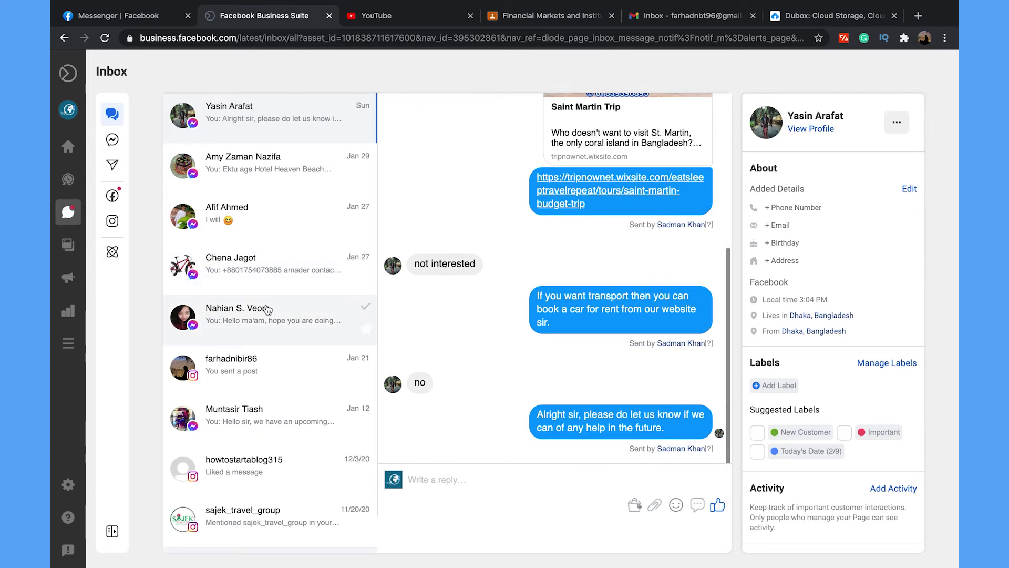
pyautogui.scroll(1, 266, 309)
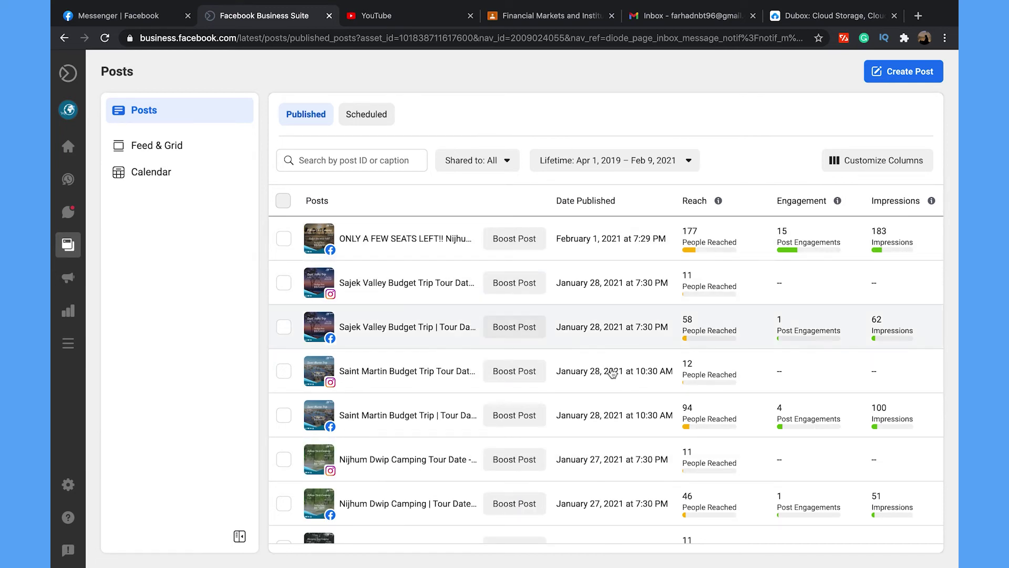
pyautogui.scroll(-2, 613, 370)
pyautogui.scroll(-3, 613, 371)
pyautogui.scroll(-3, 612, 372)
pyautogui.scroll(-3, 613, 372)
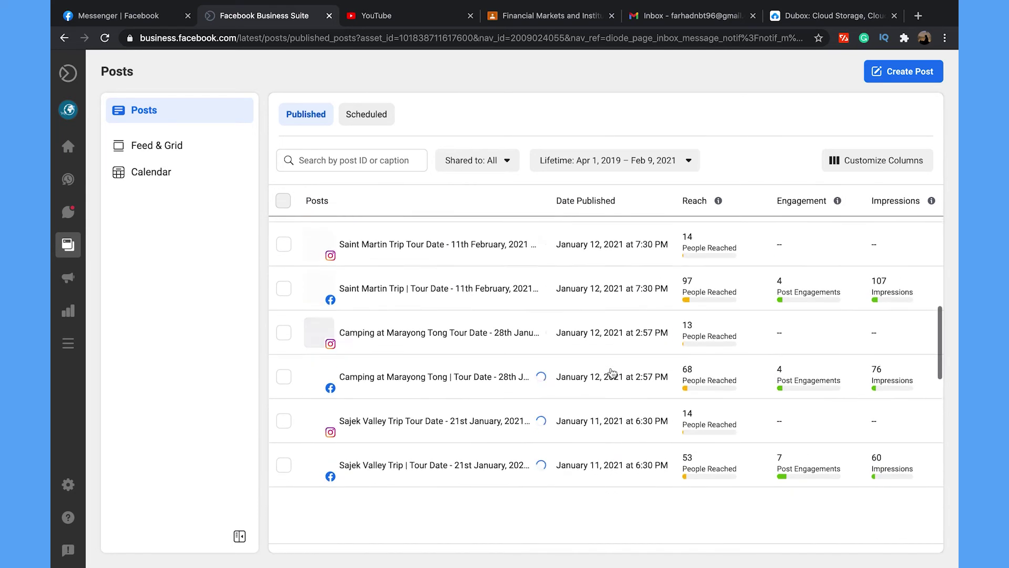
pyautogui.scroll(3, 613, 372)
pyautogui.scroll(8, 613, 373)
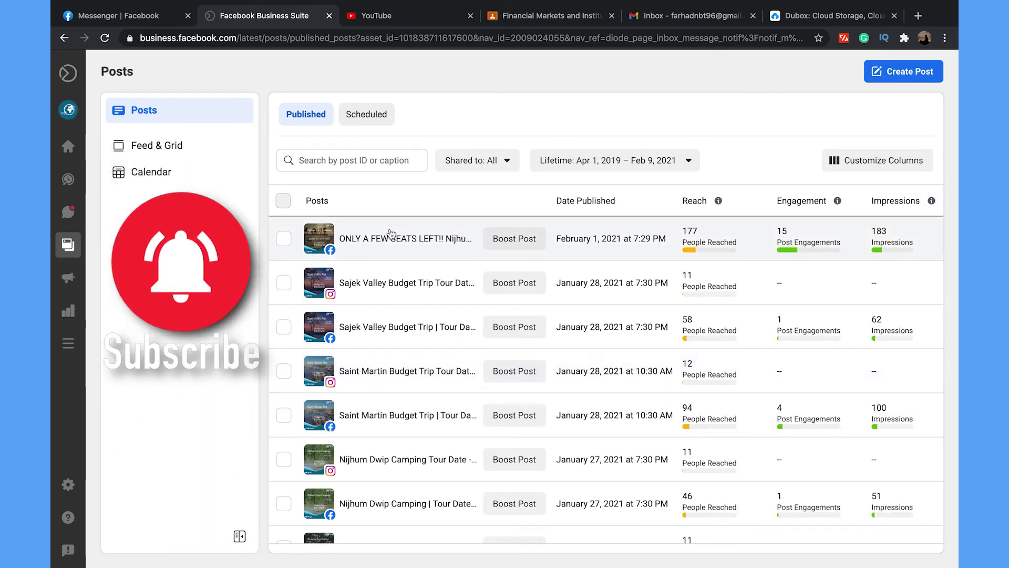
pyautogui.click(171, 152)
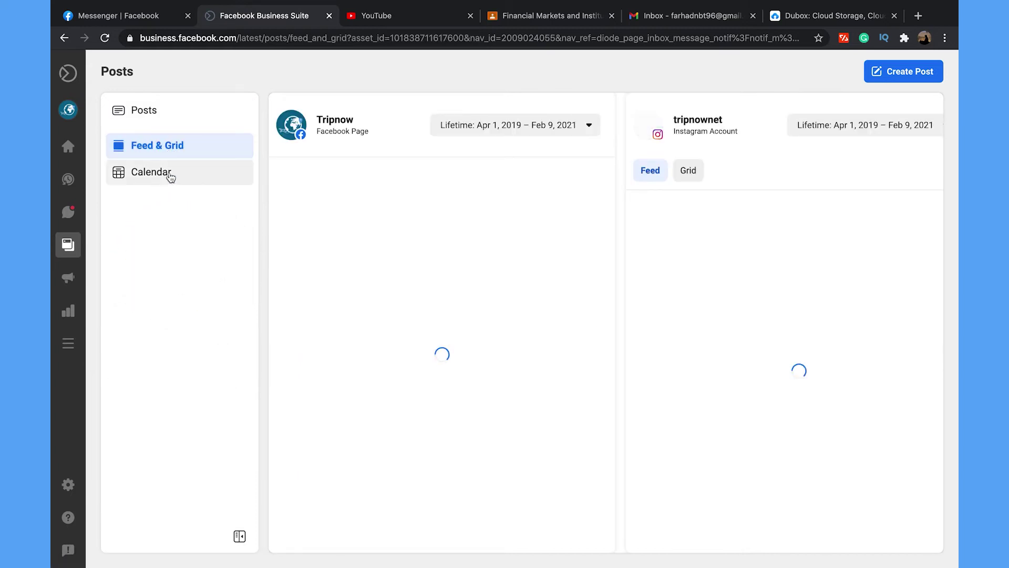
pyautogui.click(170, 176)
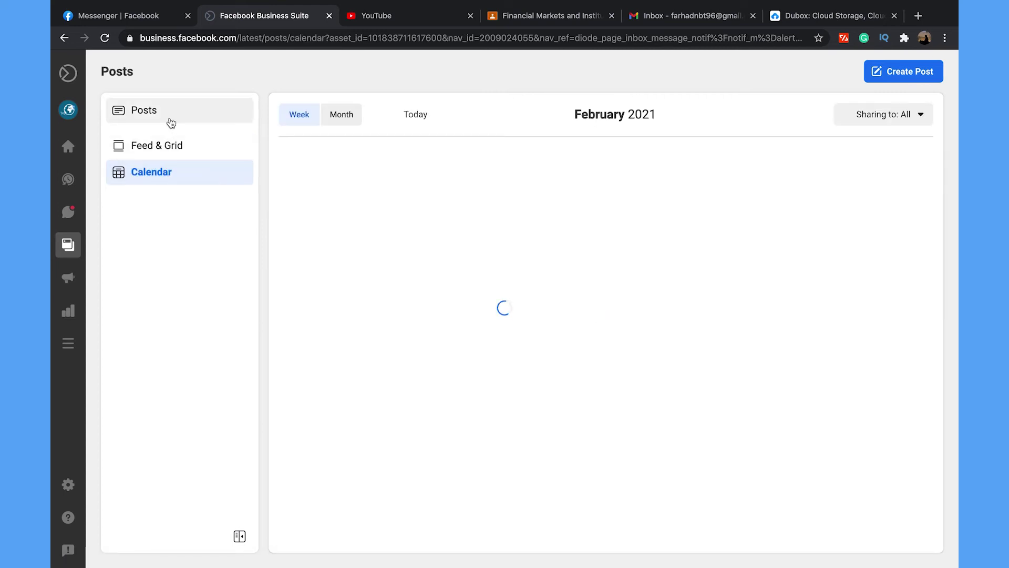
pyautogui.click(171, 122)
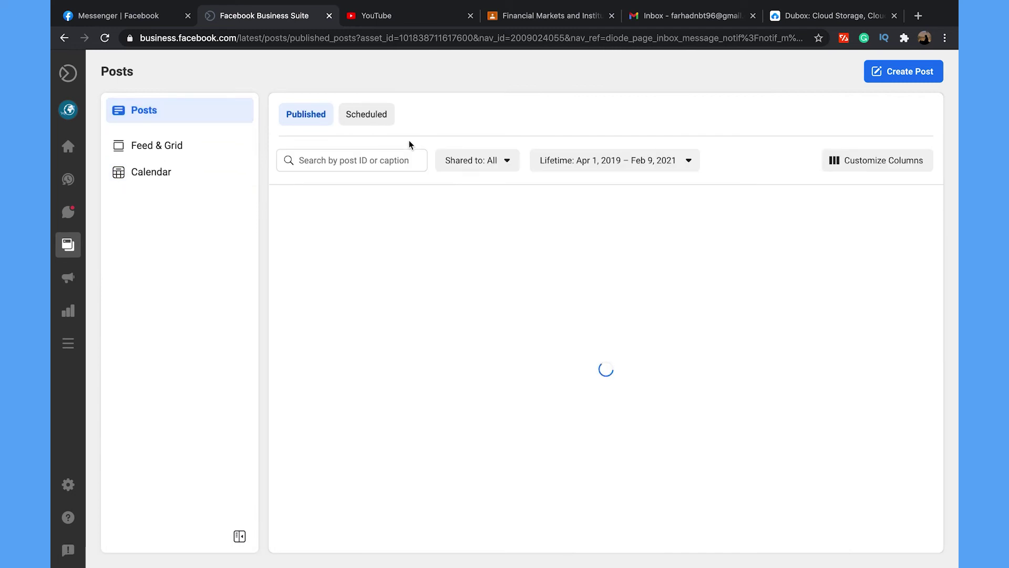
pyautogui.click(921, 78)
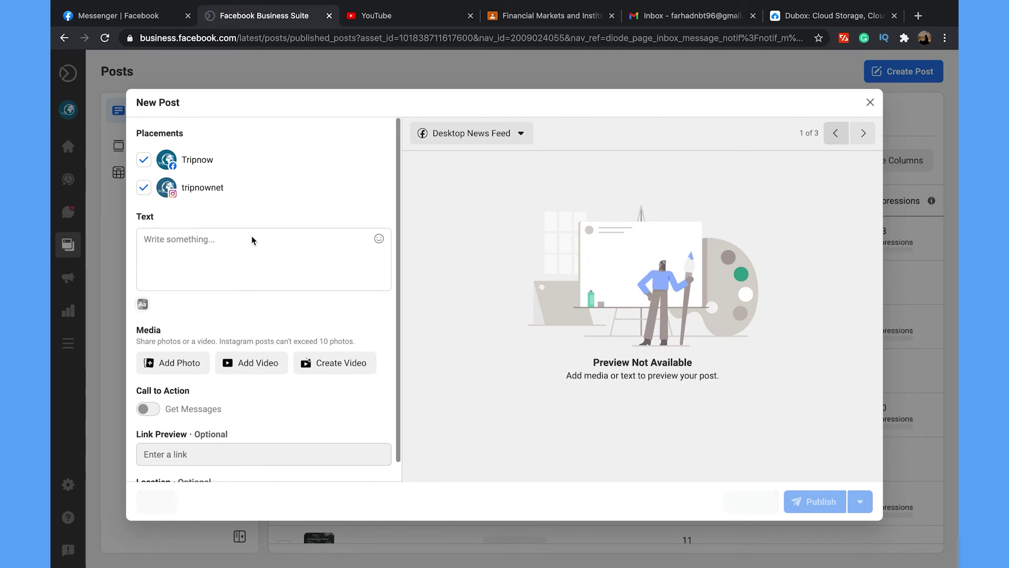
pyautogui.scroll(-1, 296, 297)
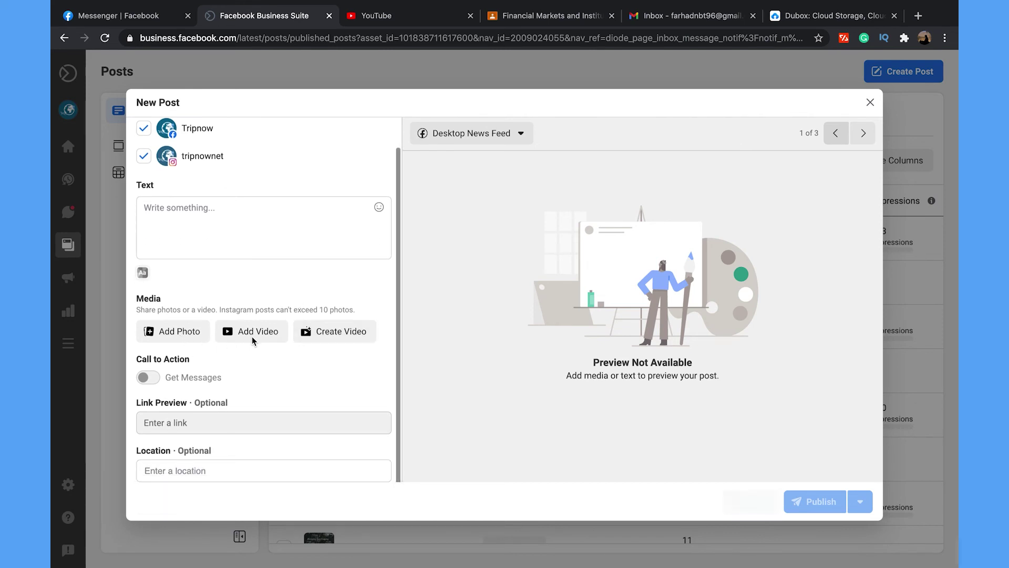
pyautogui.scroll(-1, 277, 384)
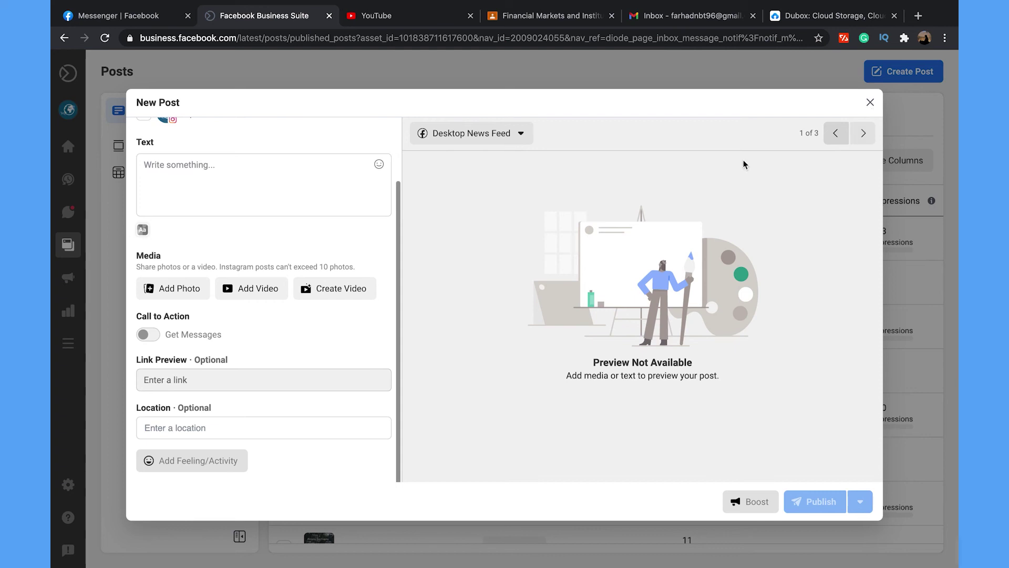
# Step: Discard the New Post draft without publishing it
pyautogui.click(870, 103)
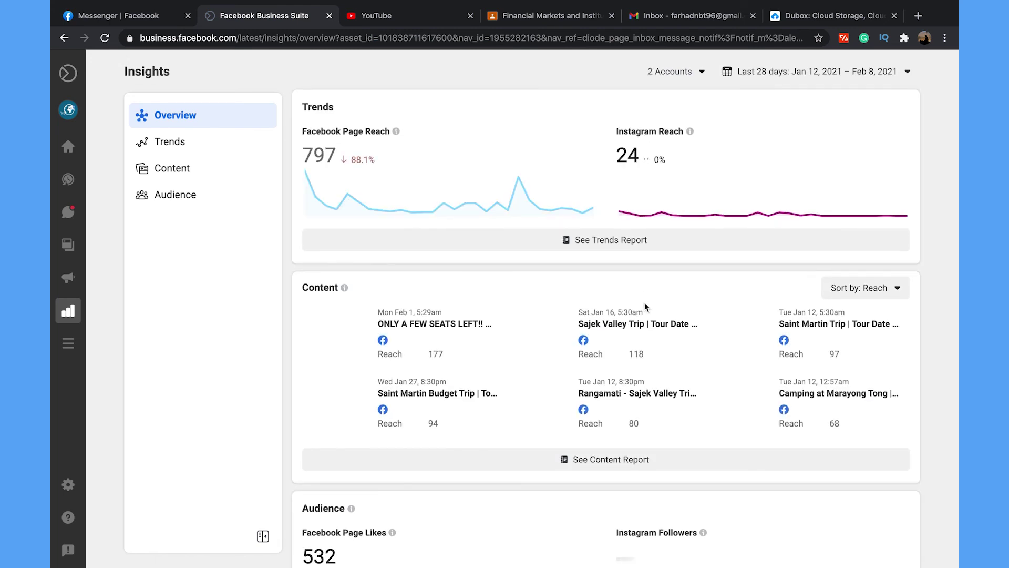
pyautogui.scroll(-5, 643, 302)
pyautogui.scroll(5, 644, 302)
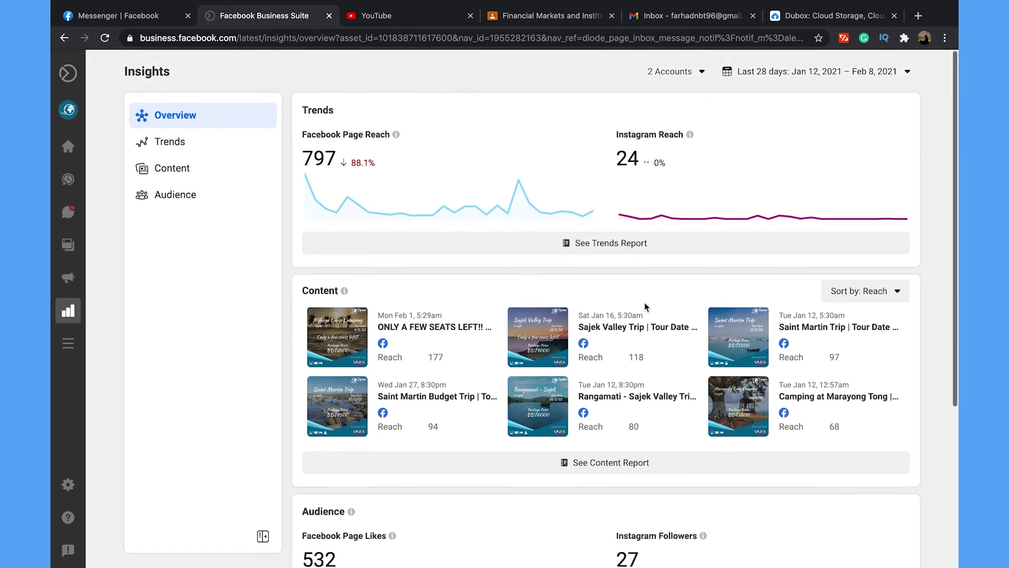
# Step: Look over the More Tools list and close it again
pyautogui.click(76, 347)
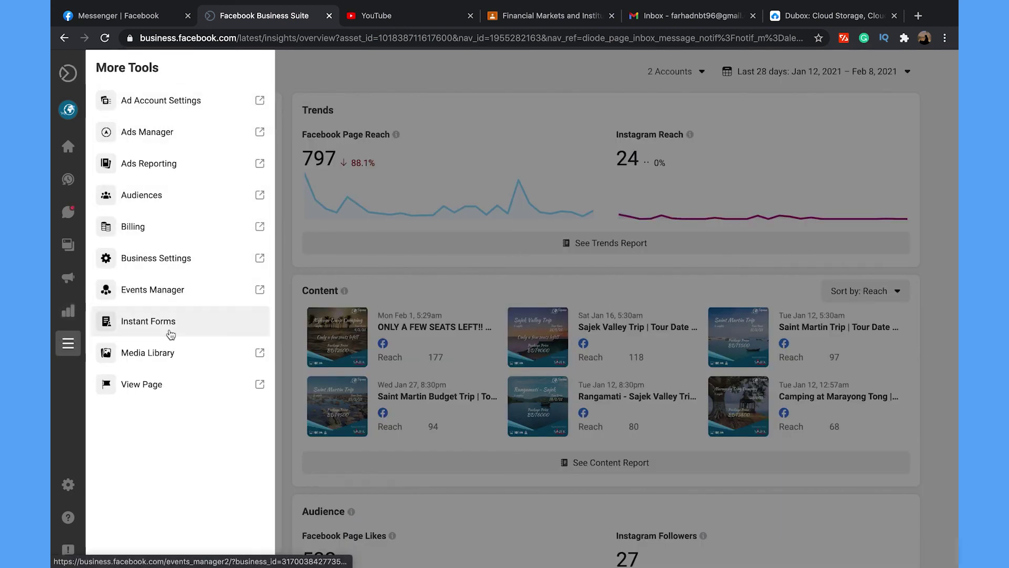
pyautogui.click(362, 495)
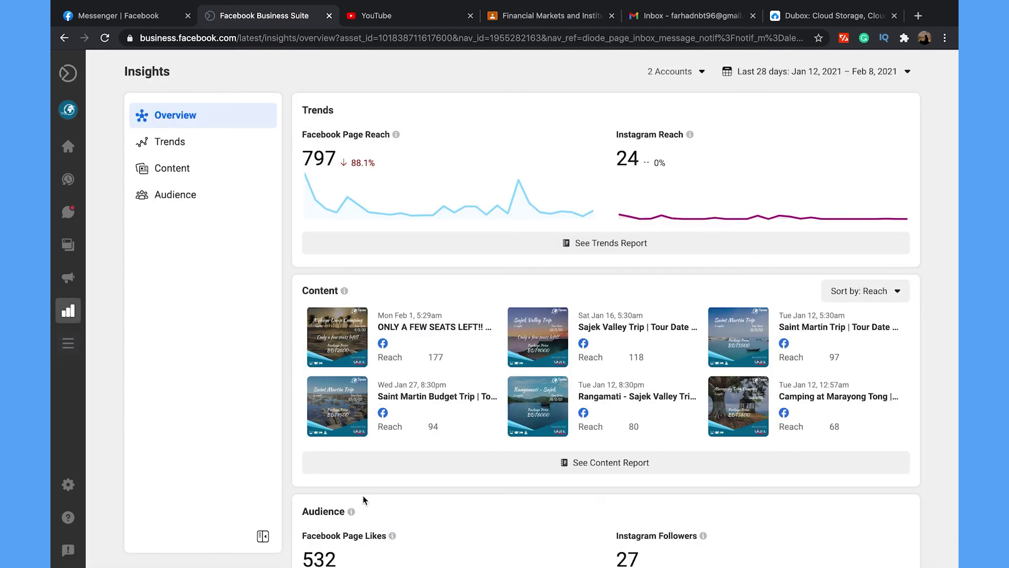